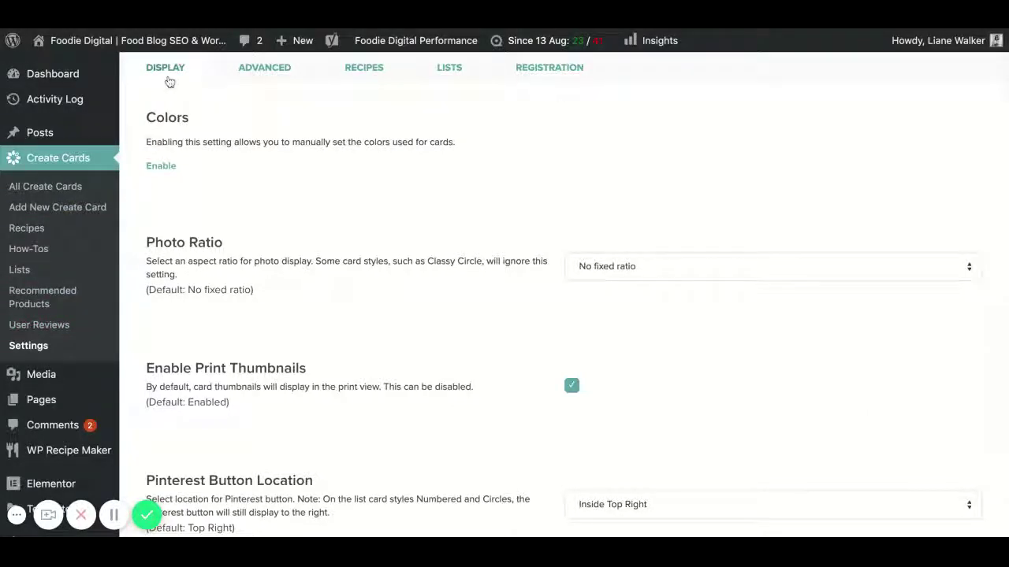
Review the Create display settings, from colors and photo ratio down to the available card styles.
scroll(590, 166, down, 5)
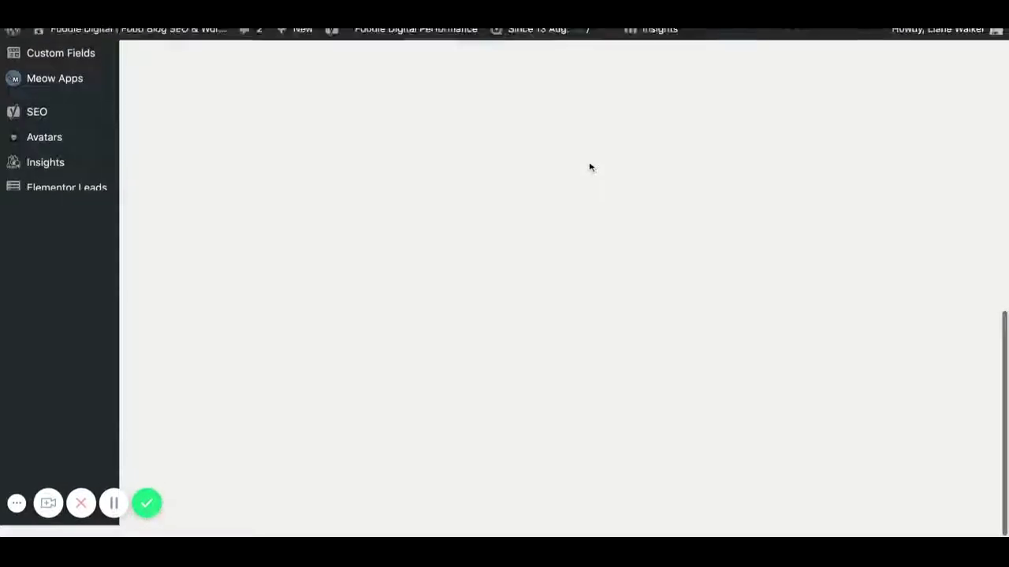
scroll(591, 166, down, 3)
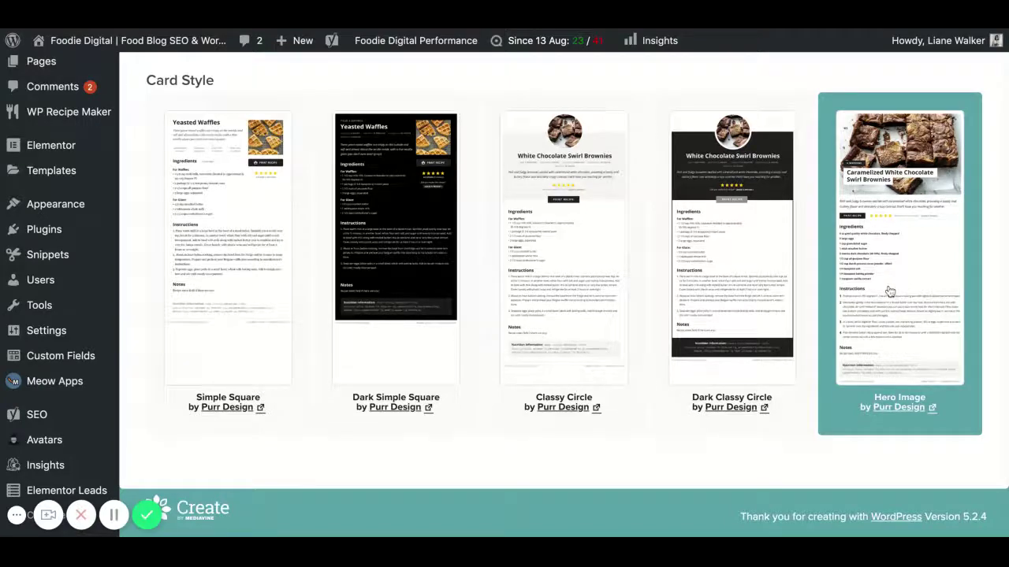
scroll(428, 272, up, 15)
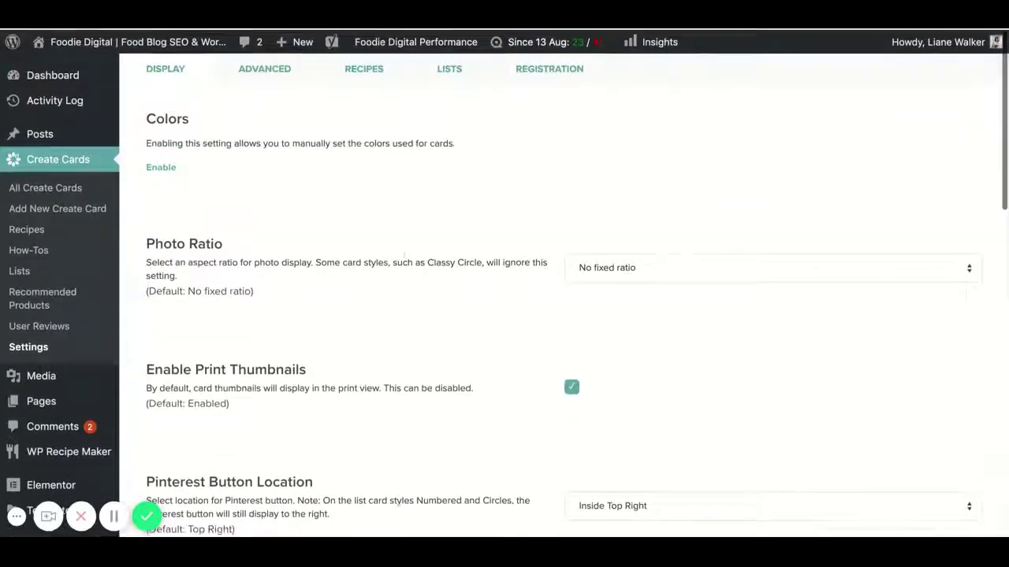
Examine the advanced Create settings, including the allowed types, primary heading tag, autosave, review and error reporting options.
click(275, 79)
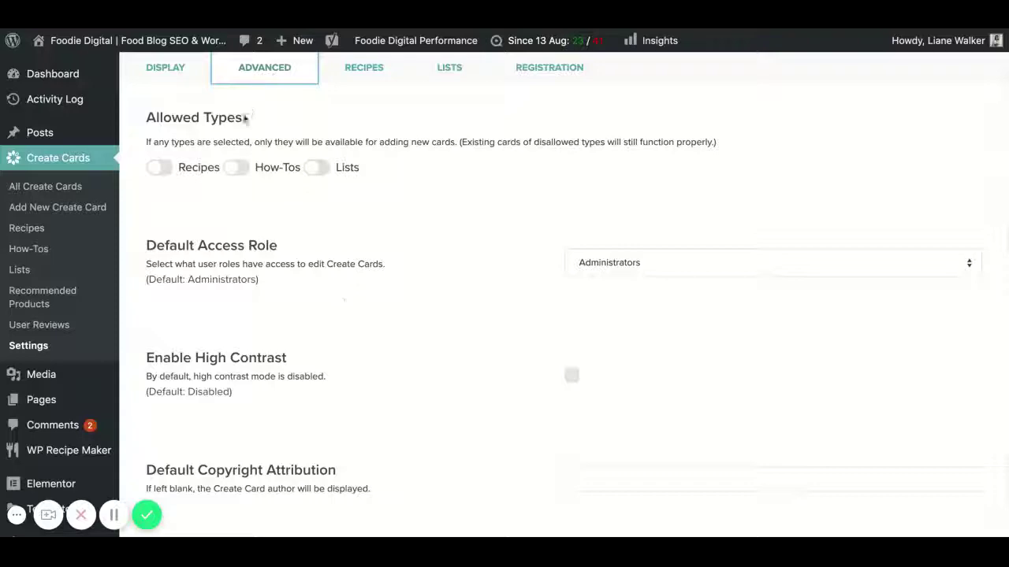
scroll(455, 211, down, 4)
scroll(455, 211, down, 10)
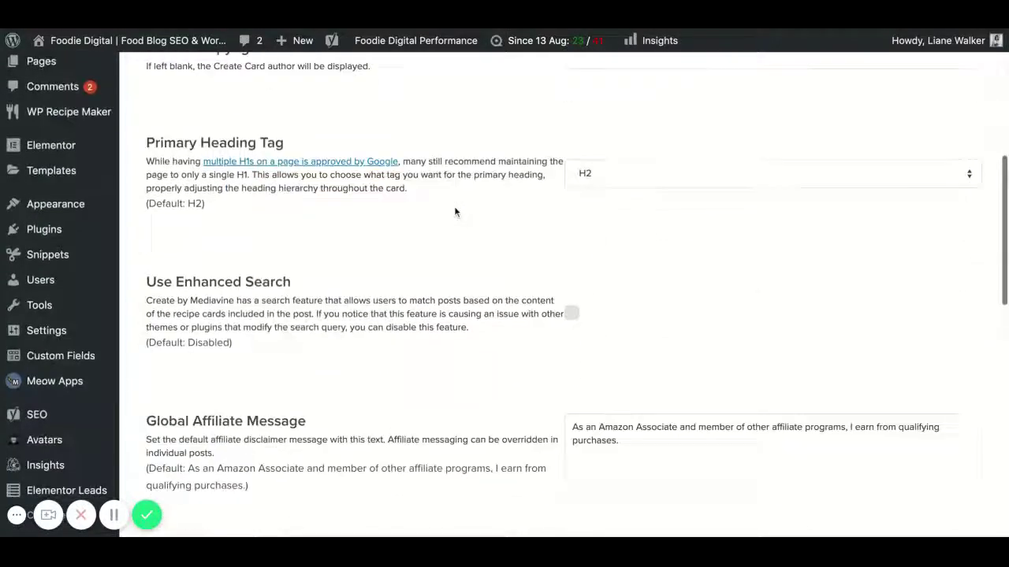
scroll(783, 231, down, 4)
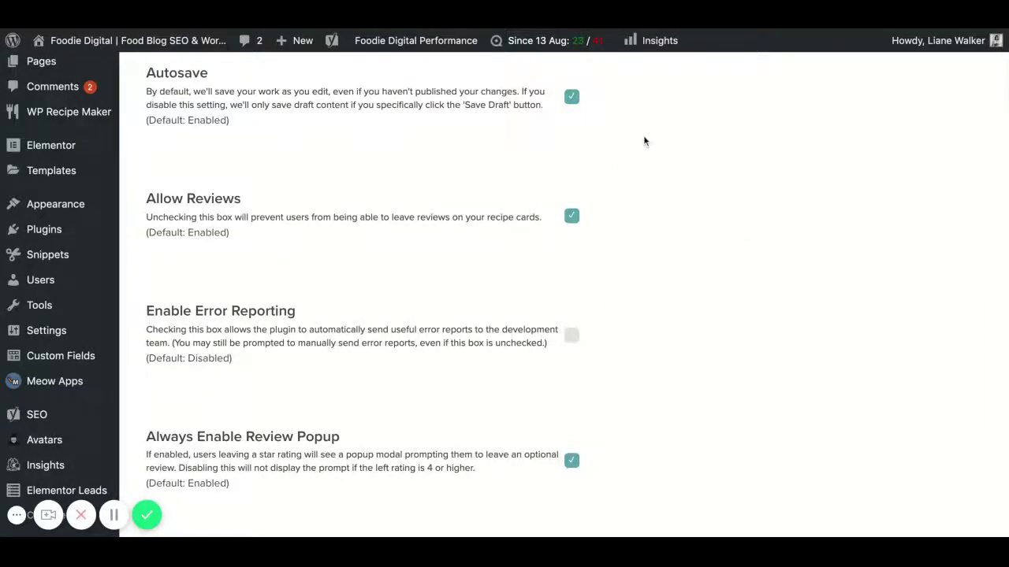
scroll(692, 267, down, 4)
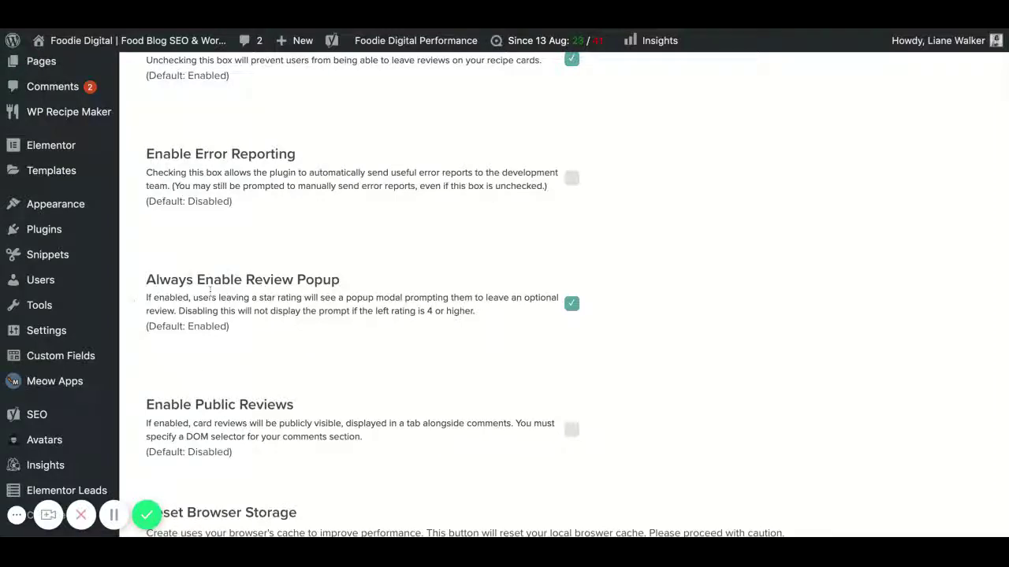
scroll(209, 296, up, 3)
scroll(209, 295, up, 10)
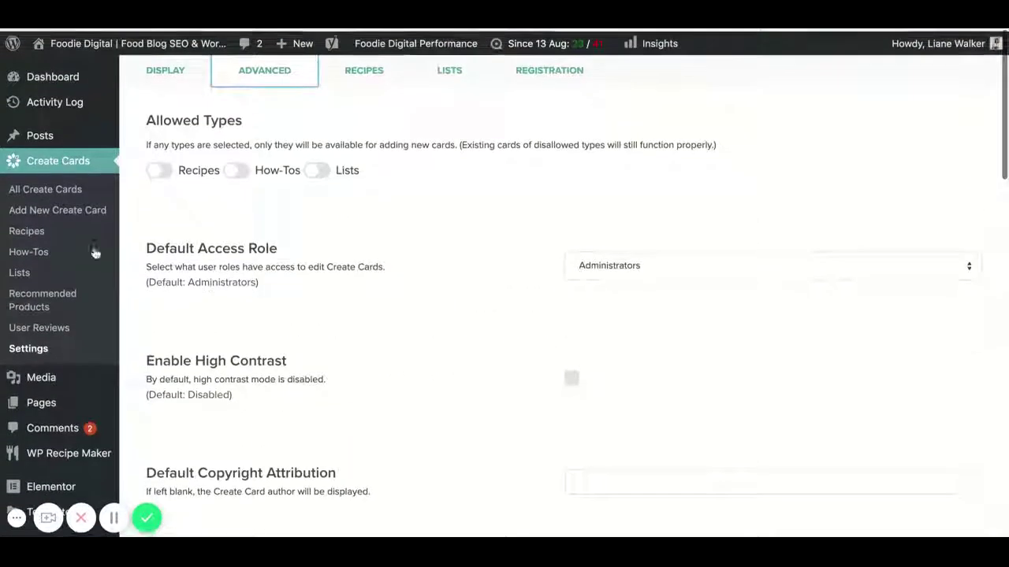
Open the Simple Vegan Cookies recipe from the list of all Create cards and look through its preview.
click(35, 189)
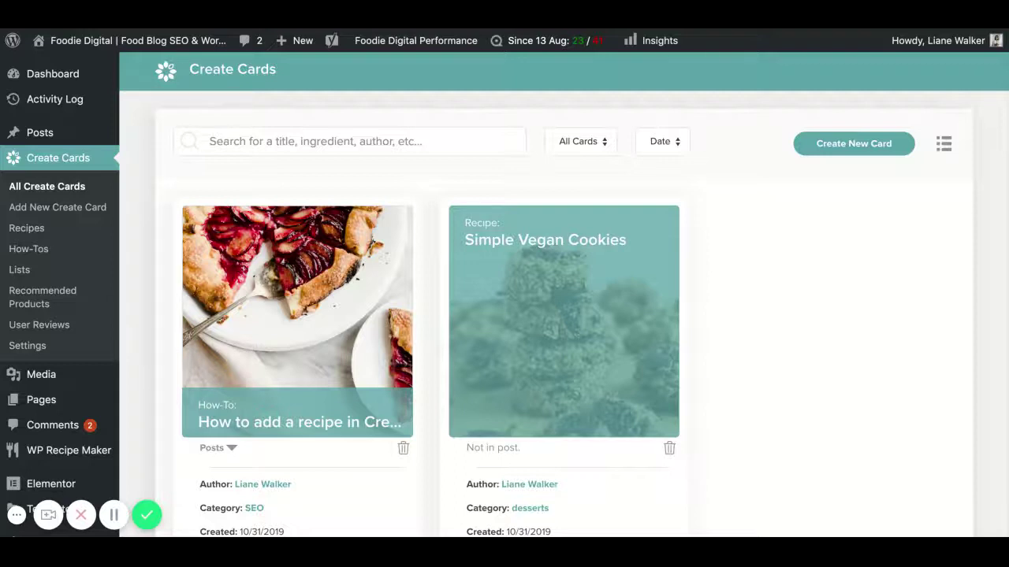
click(564, 320)
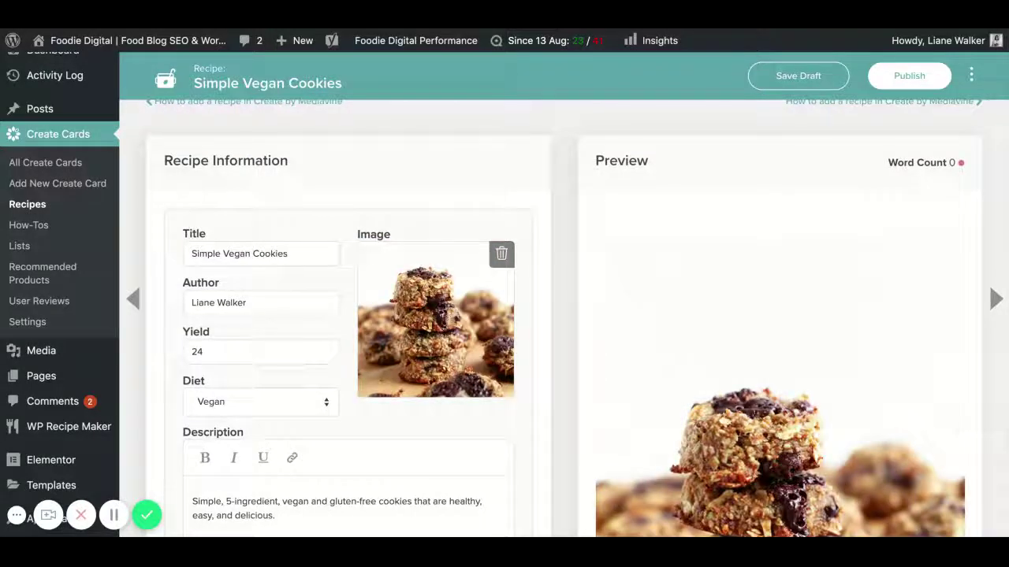
scroll(505, 285, down, 1)
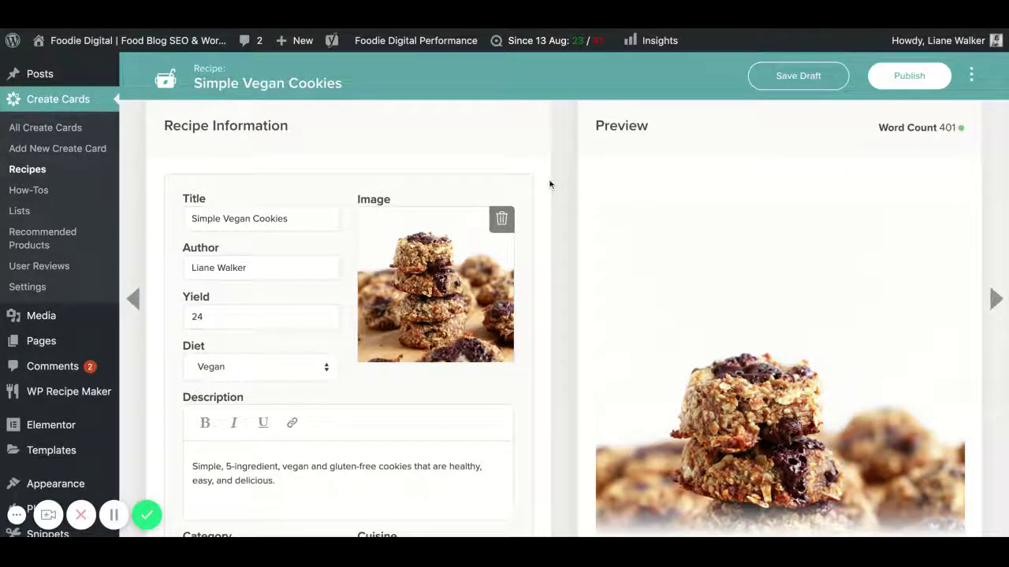
scroll(690, 161, down, 2)
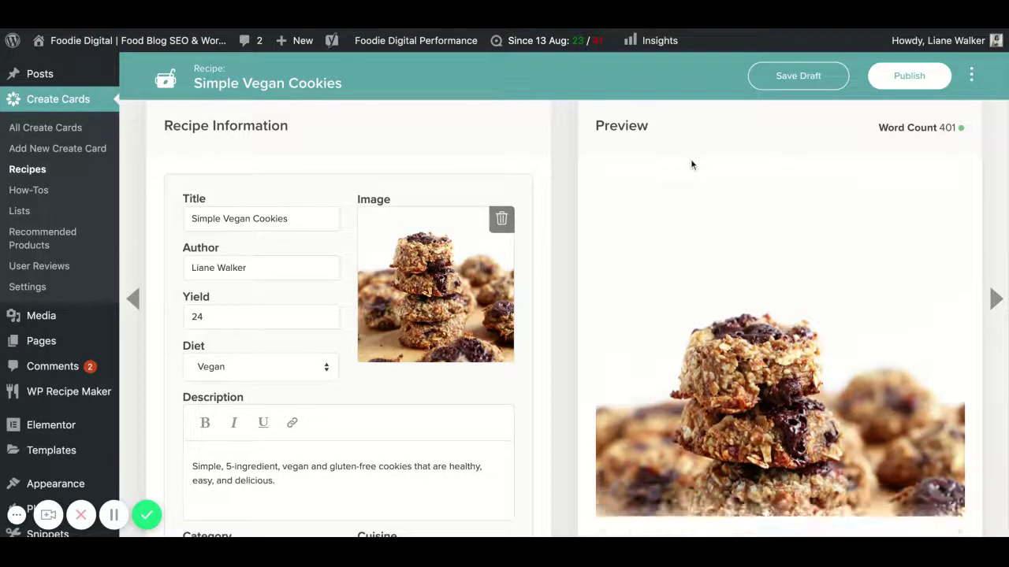
scroll(690, 164, down, 5)
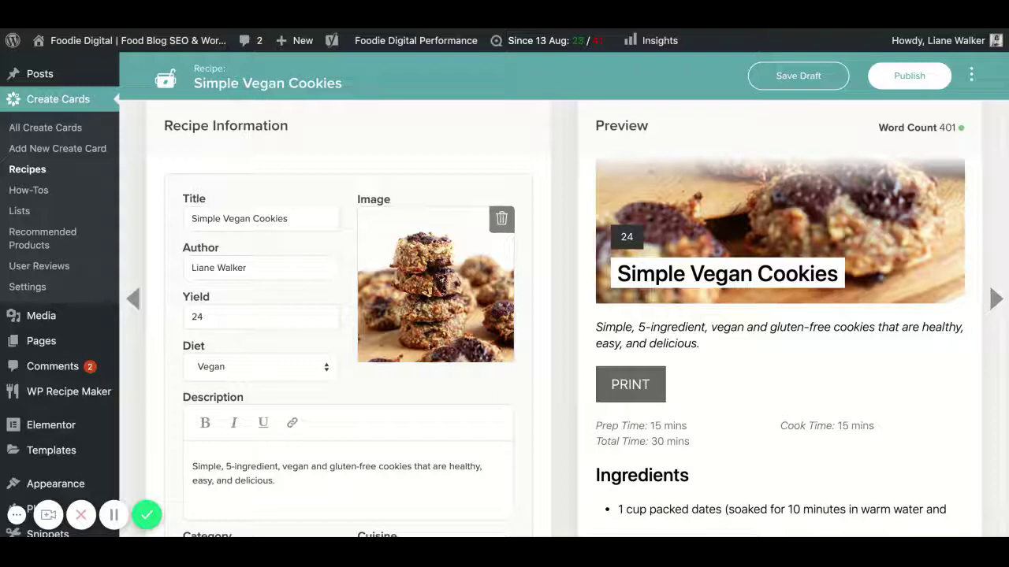
Review the recipe information, including the yield, and continue through the times to the ingredients list.
scroll(346, 315, down, 1)
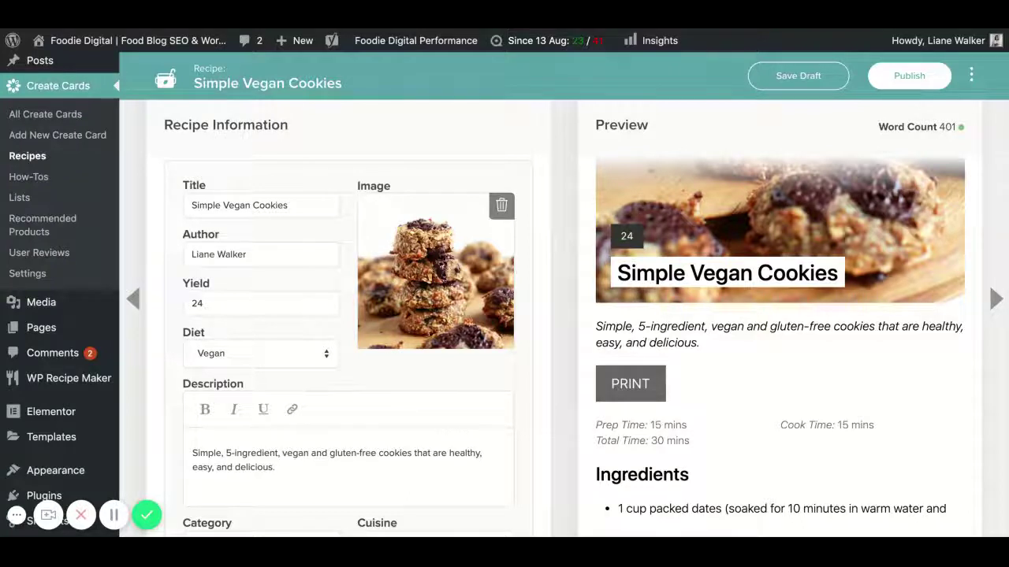
scroll(243, 279, down, 2)
click(243, 279)
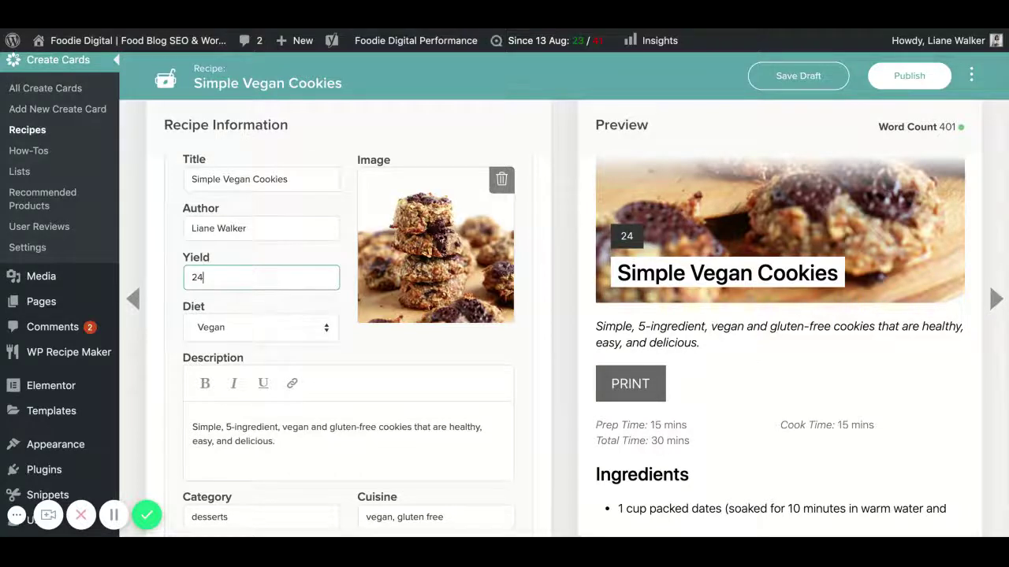
scroll(563, 212, down, 5)
scroll(349, 315, down, 5)
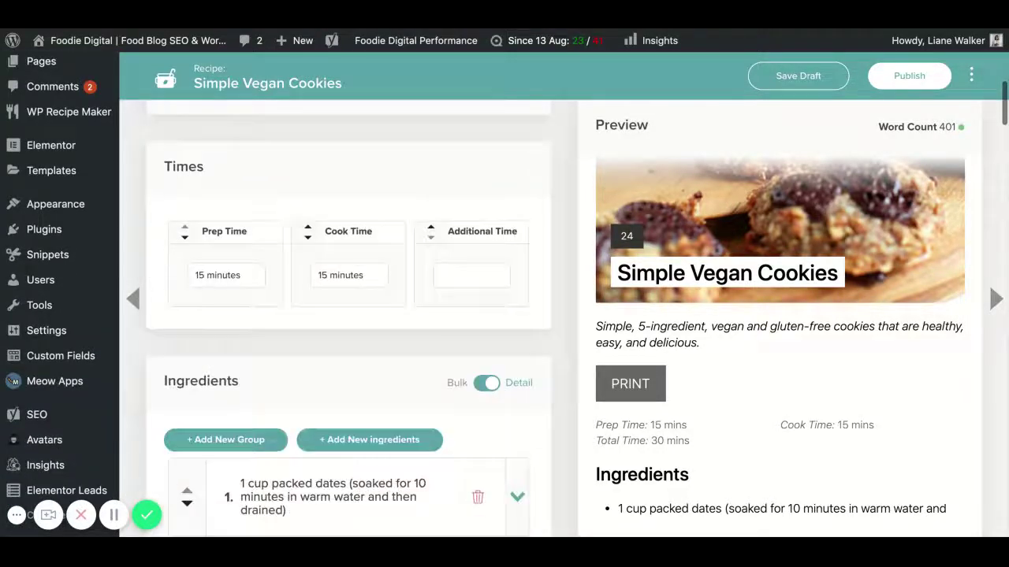
scroll(551, 210, down, 2)
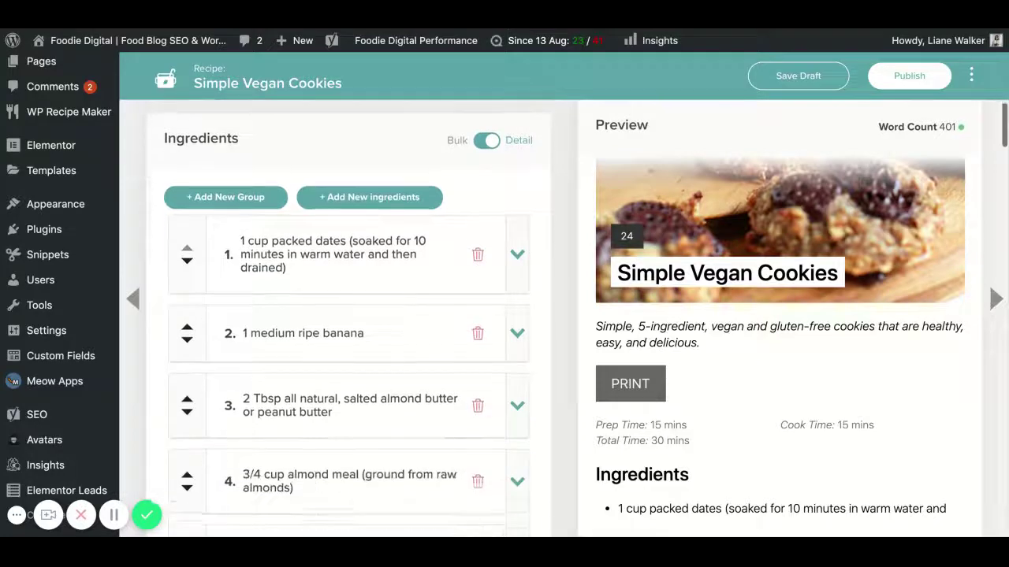
View the ingredients in Bulk mode, return to Detail mode and expand the link options of the packed dates ingredient.
click(486, 128)
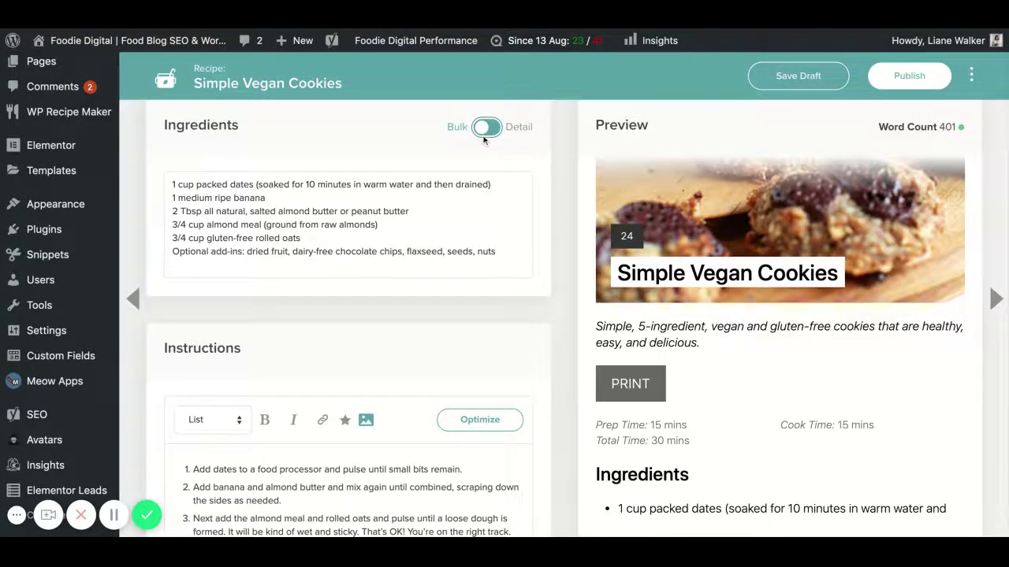
click(484, 130)
click(516, 241)
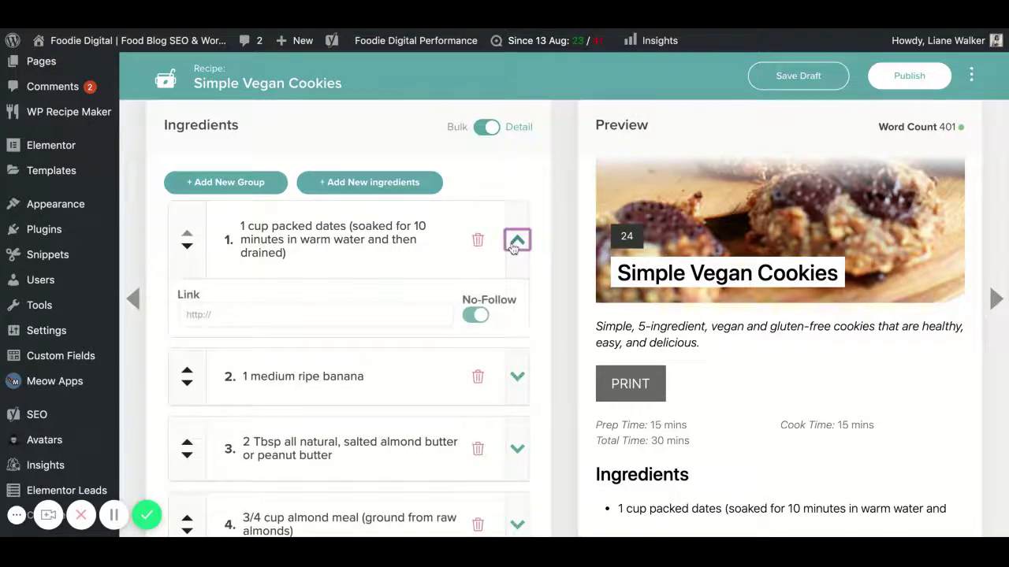
click(335, 320)
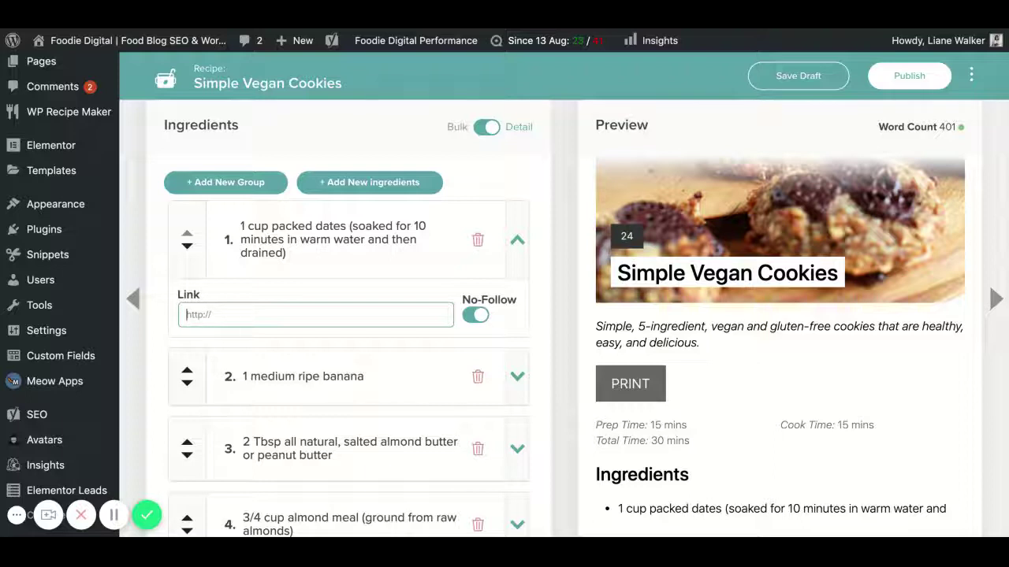
click(547, 276)
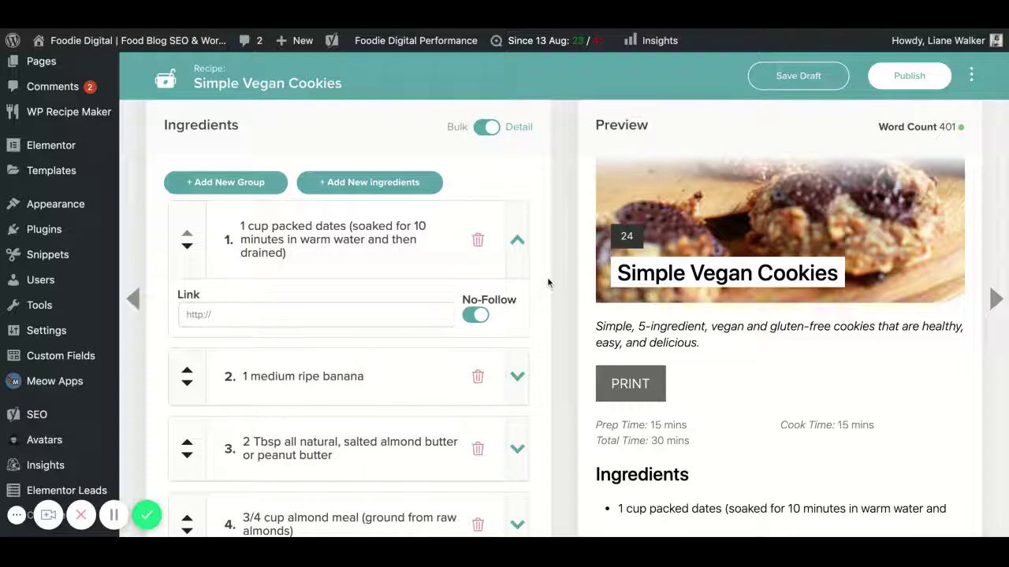
Review the instructions, notes and video sections, trying the Display video option on and back off.
scroll(546, 243, down, 8)
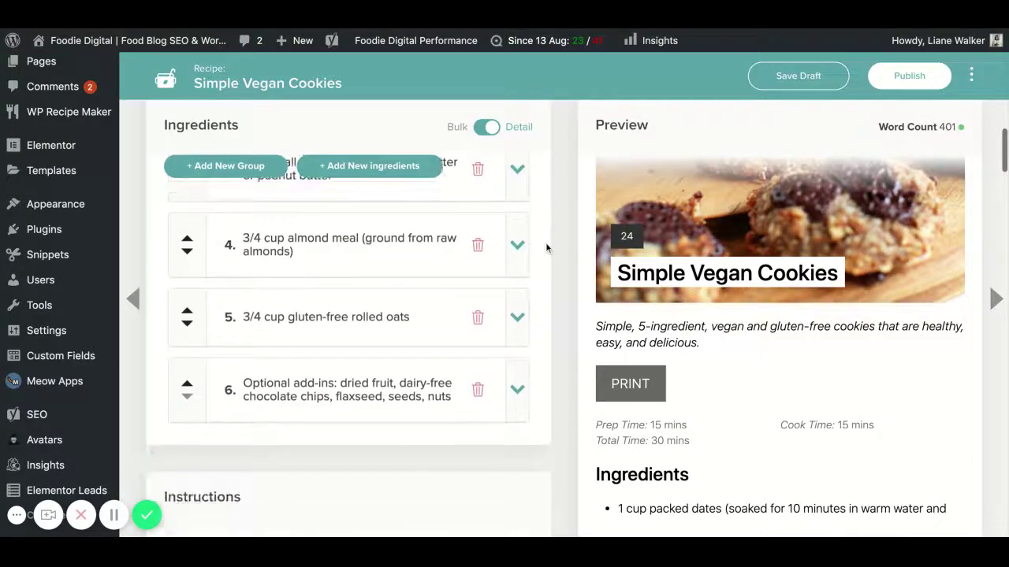
scroll(545, 243, down, 4)
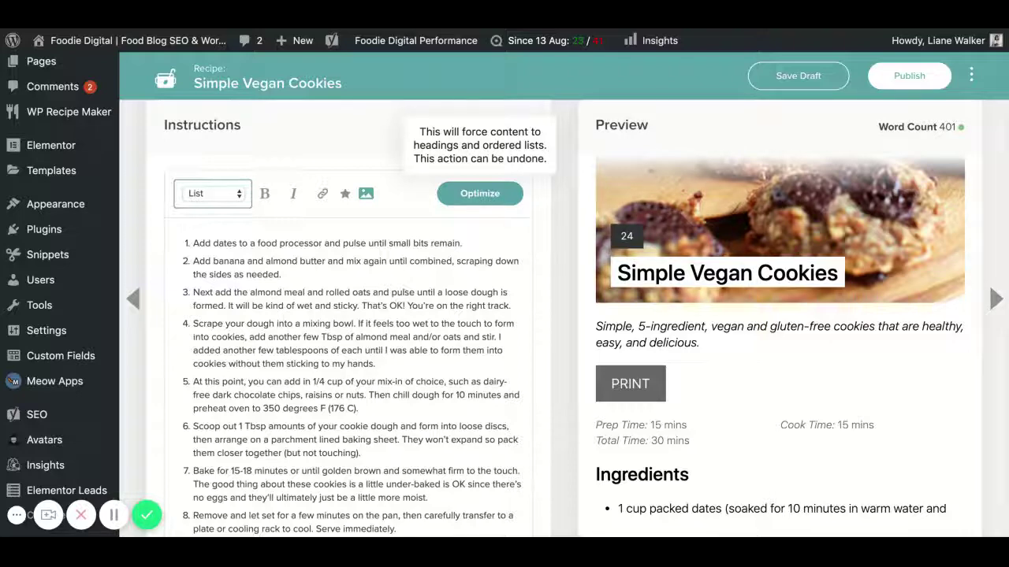
scroll(549, 213, down, 10)
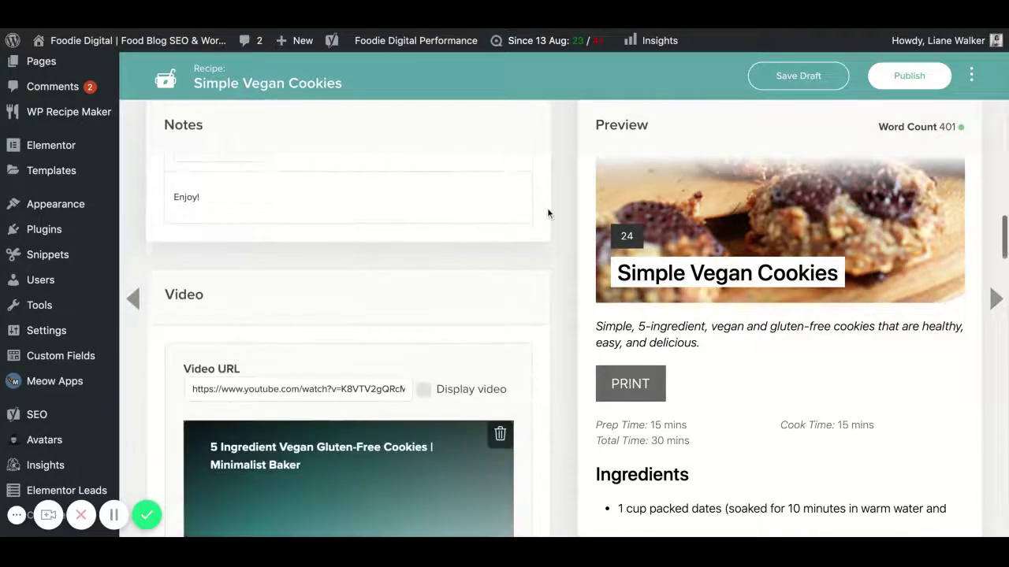
scroll(549, 214, down, 5)
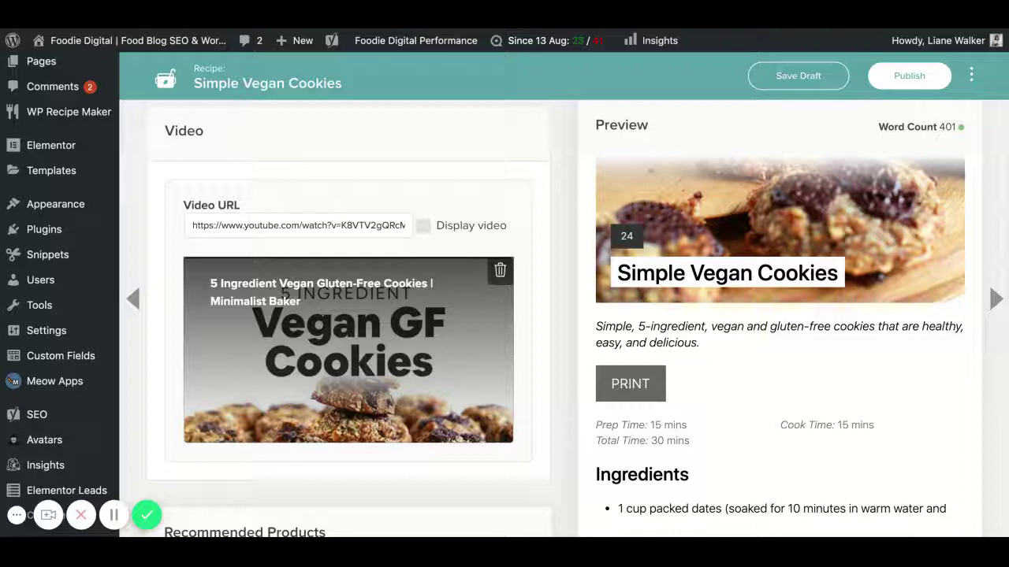
click(424, 229)
click(424, 233)
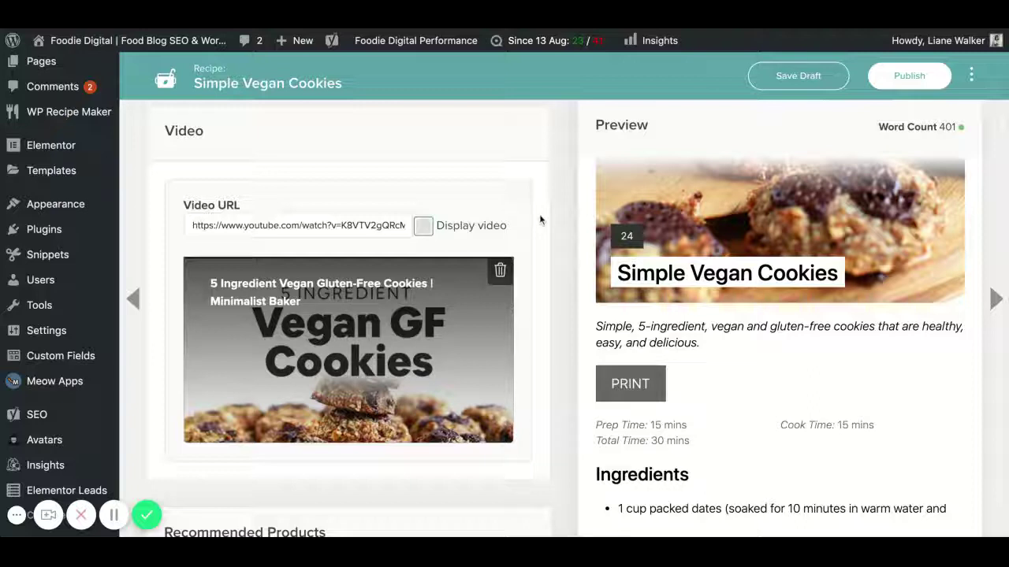
Examine the recommended products section, including the existing-product chooser and the Kitchen Aid Mixer's product URL.
scroll(539, 214, down, 5)
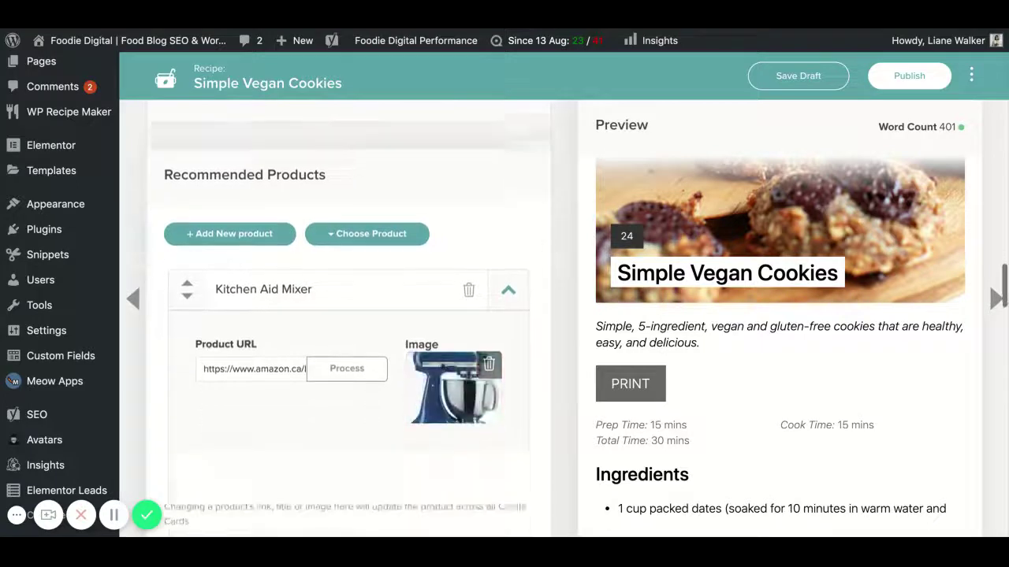
scroll(543, 204, down, 1)
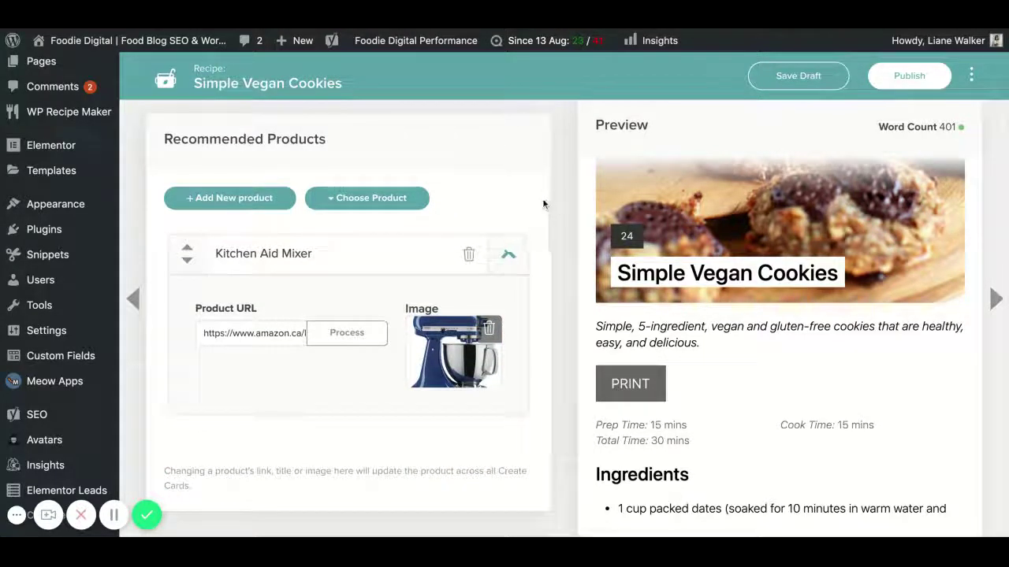
click(359, 201)
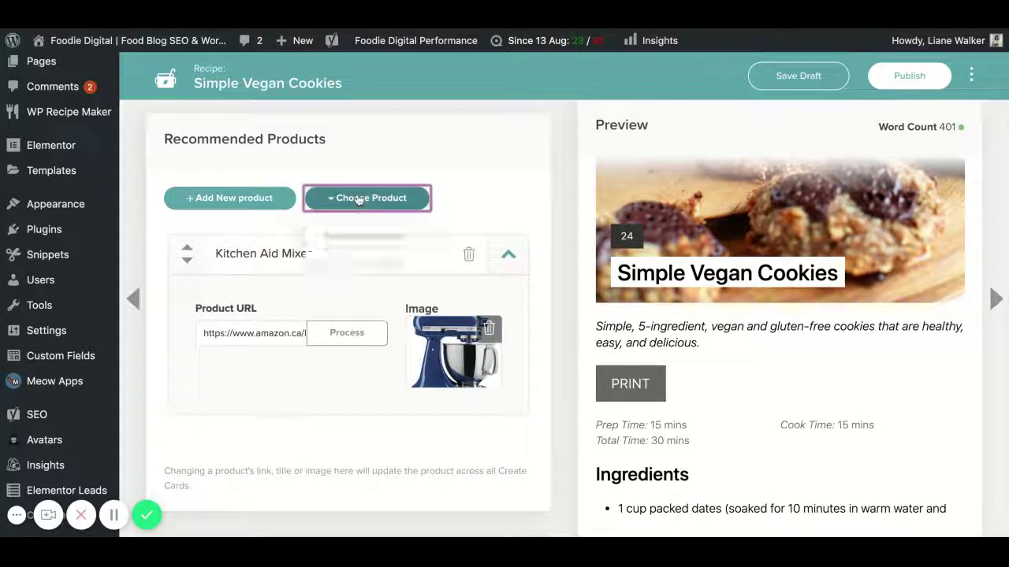
click(544, 221)
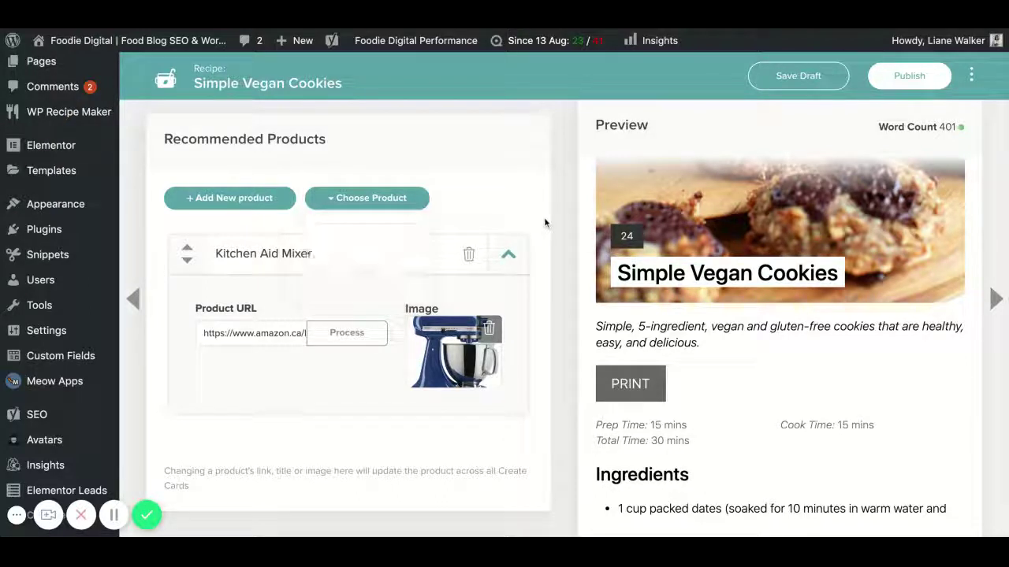
scroll(544, 221, down, 1)
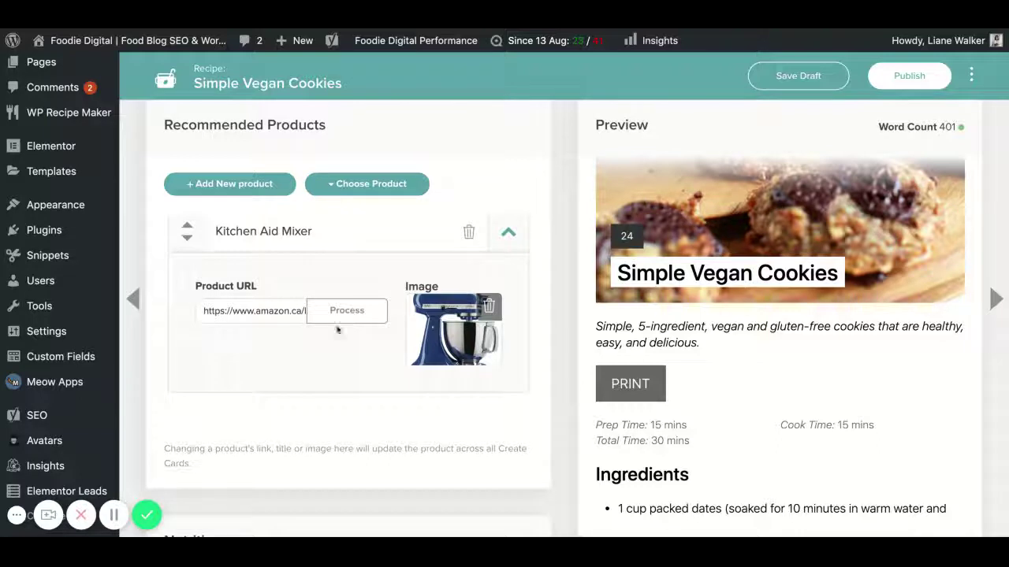
click(261, 311)
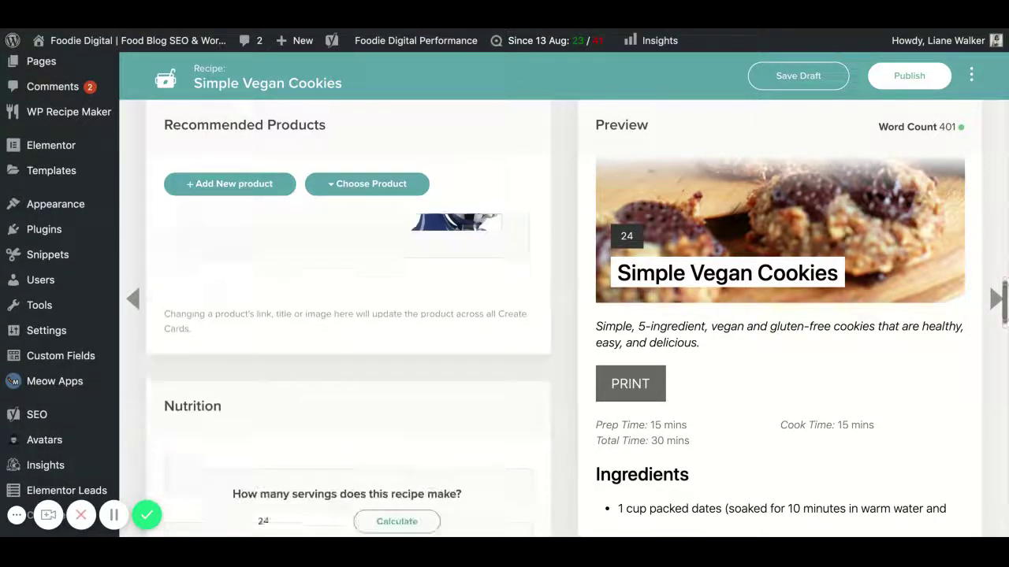
Calculate the recipe's nutrition data from the number of servings and look over the nutrition fields.
scroll(346, 315, down, 3)
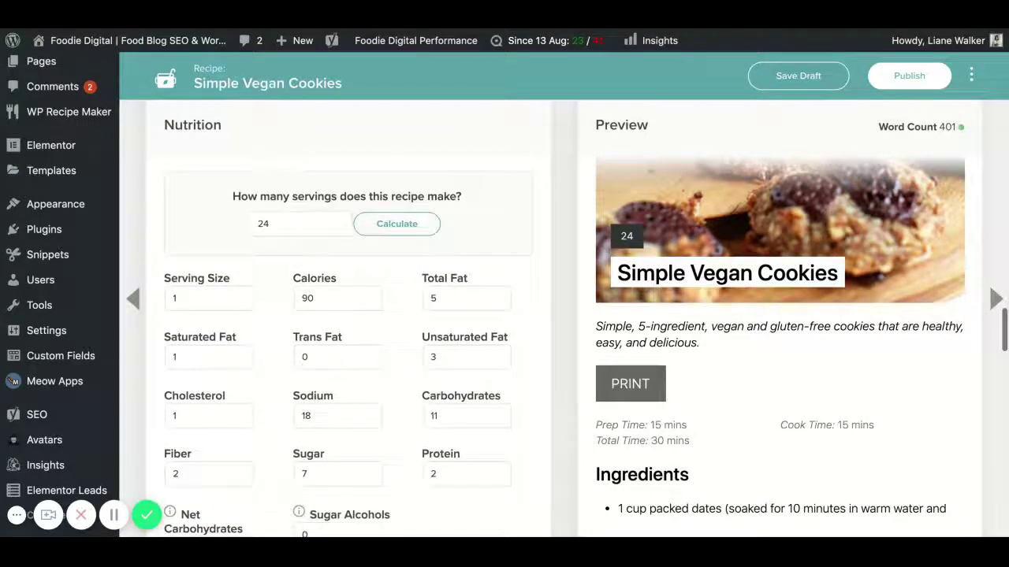
click(290, 220)
click(290, 228)
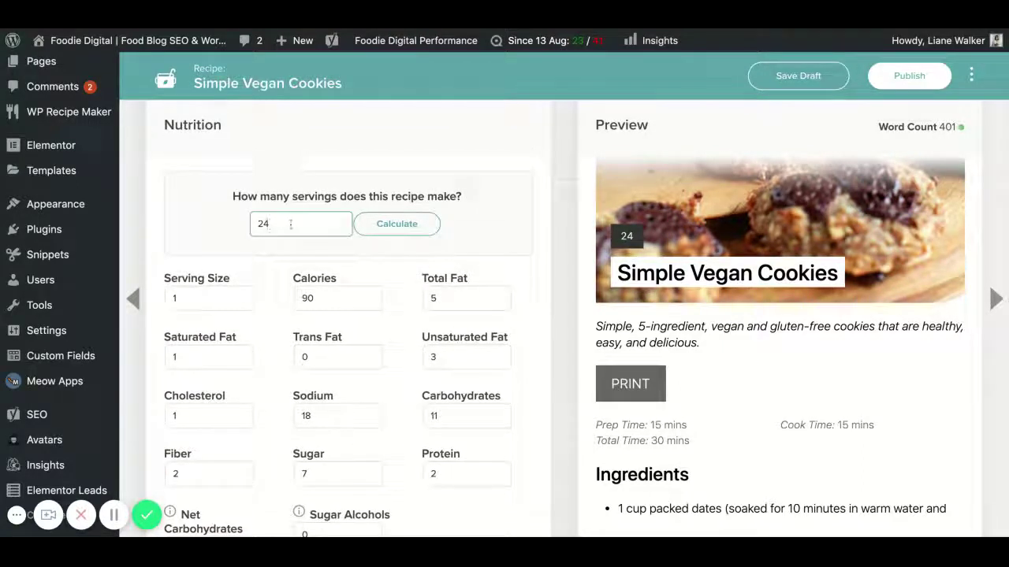
click(406, 225)
scroll(540, 276, down, 6)
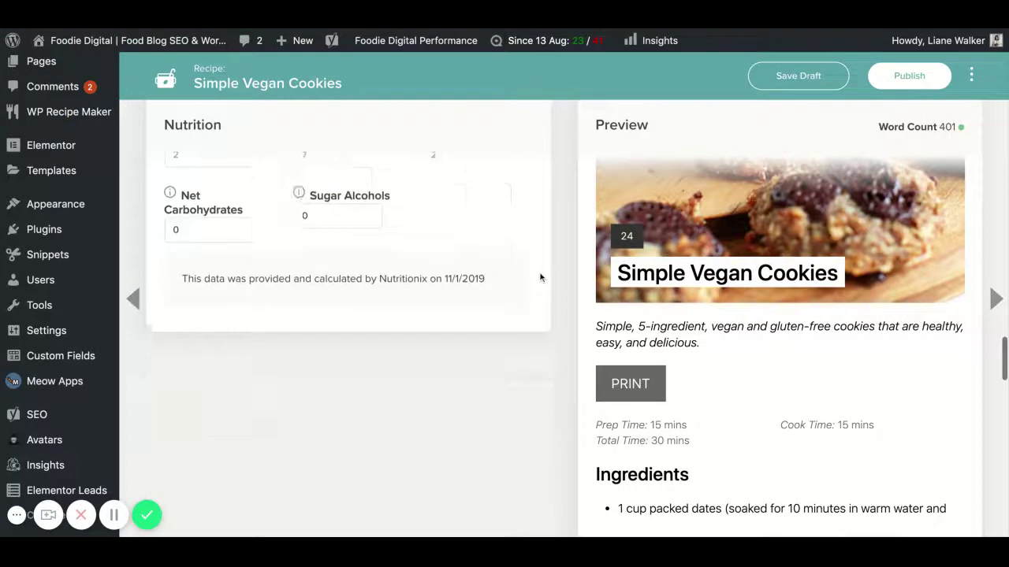
Review the SEO & Social Media section and the Utilities section's schema, clone, validation, print preview and shortcode options.
scroll(541, 276, down, 1)
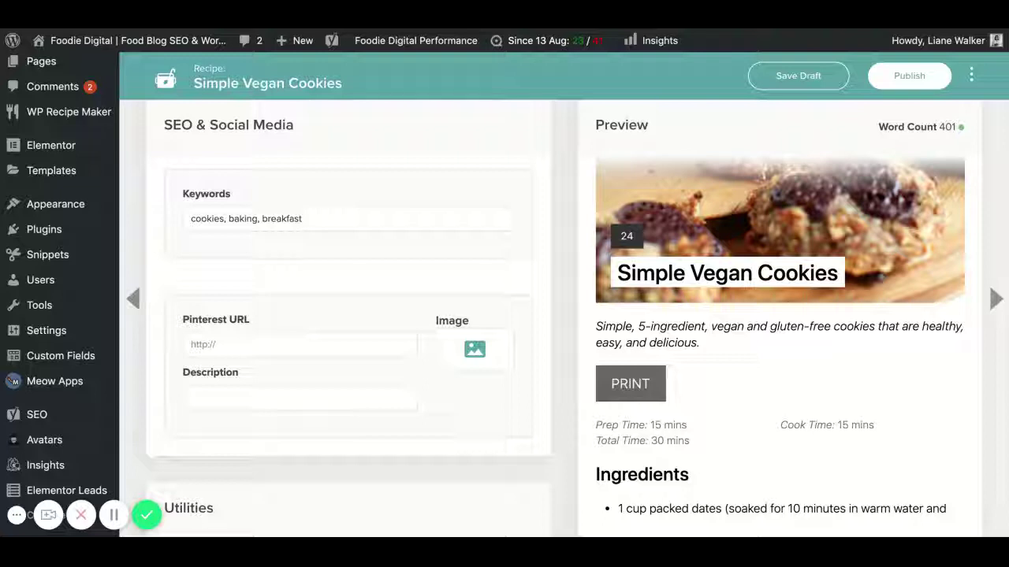
scroll(349, 319, down, 5)
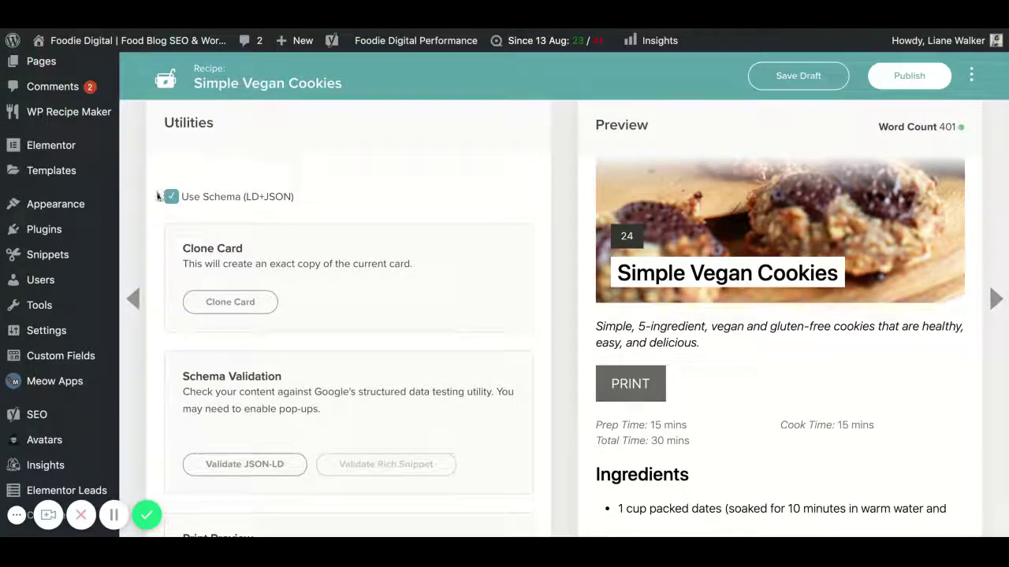
scroll(456, 257, down, 1)
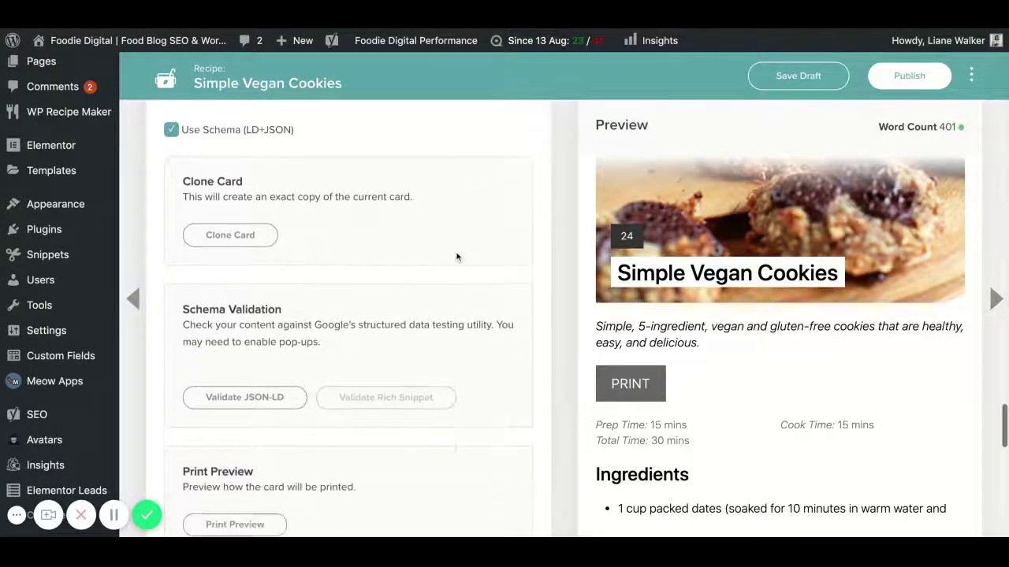
scroll(456, 257, down, 3)
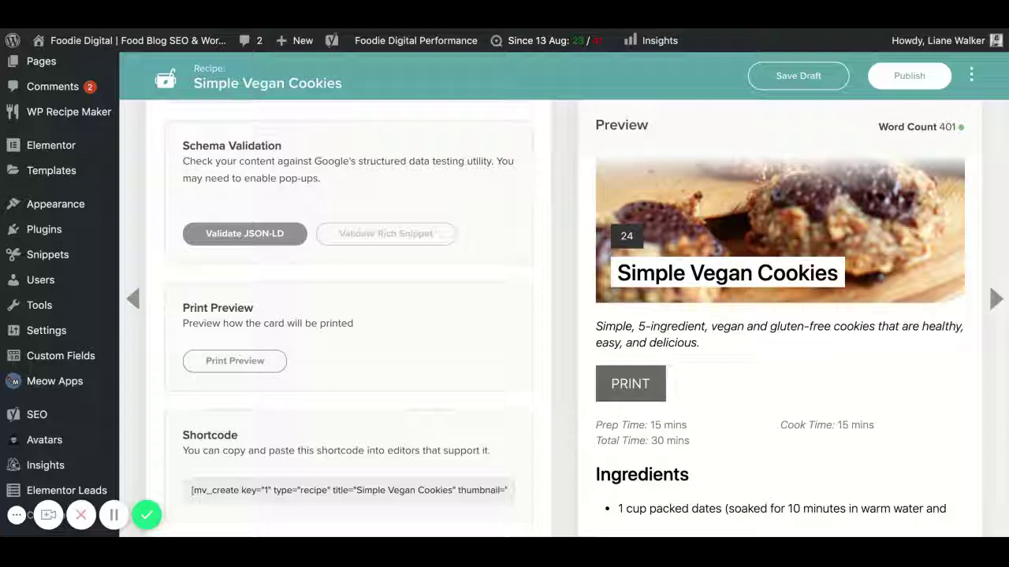
scroll(543, 240, down, 3)
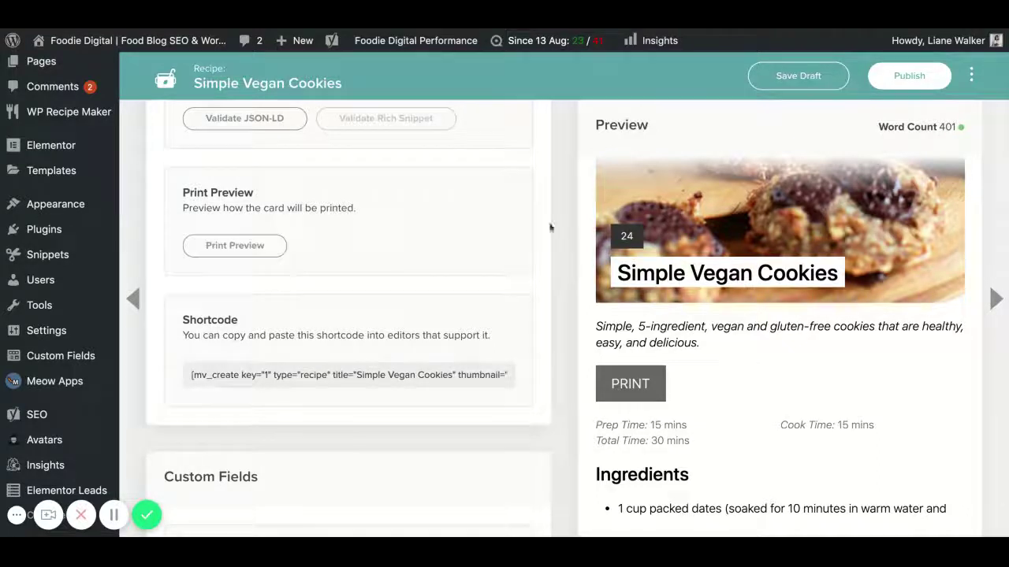
Examine the Custom Nutrition Disclaimer and Custom Affiliate Message fields, then return to the beginning of the recipe card.
scroll(542, 216, down, 5)
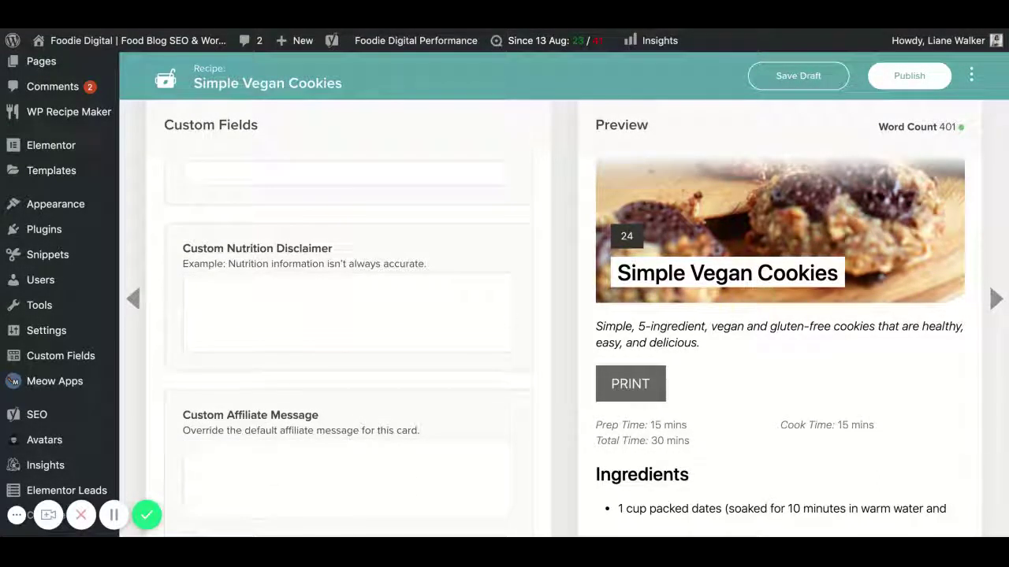
click(366, 334)
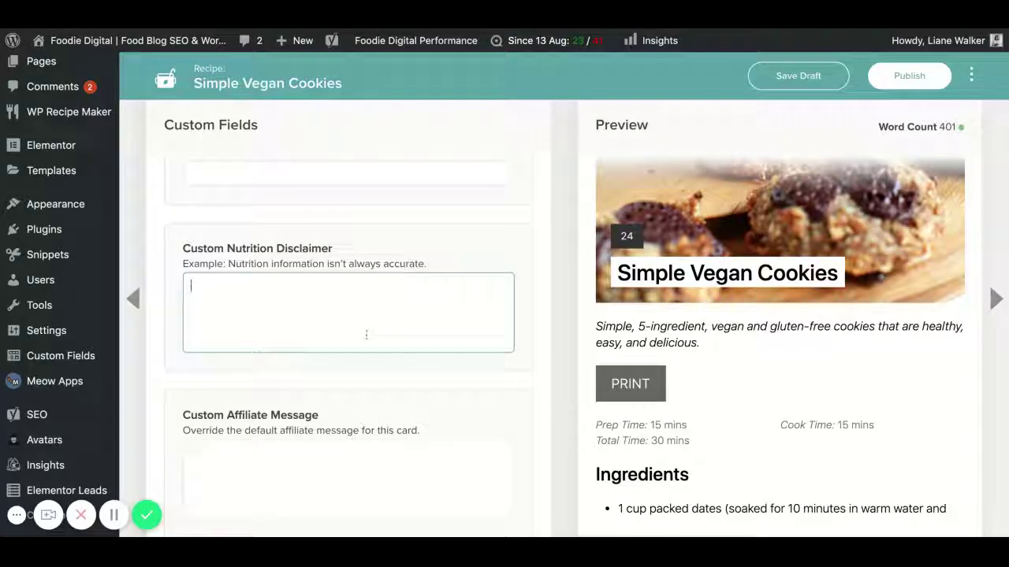
click(350, 471)
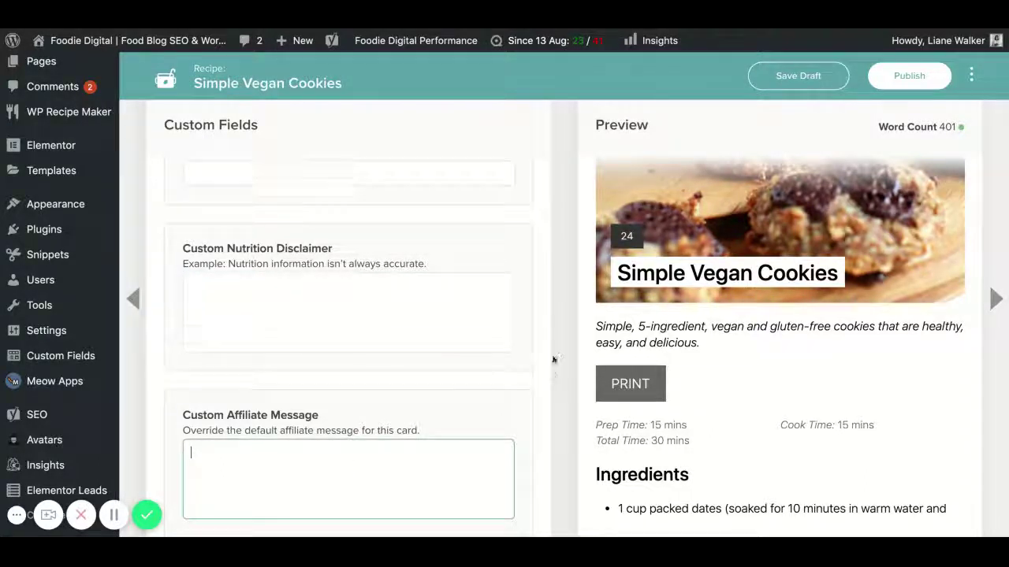
scroll(554, 355, down, 3)
scroll(557, 352, up, 1)
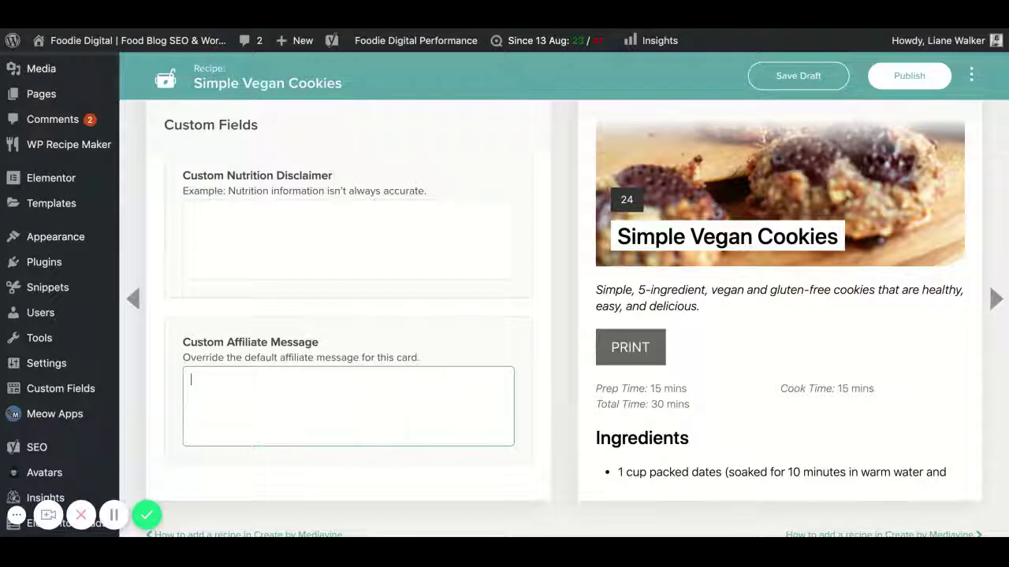
scroll(349, 315, up, 20)
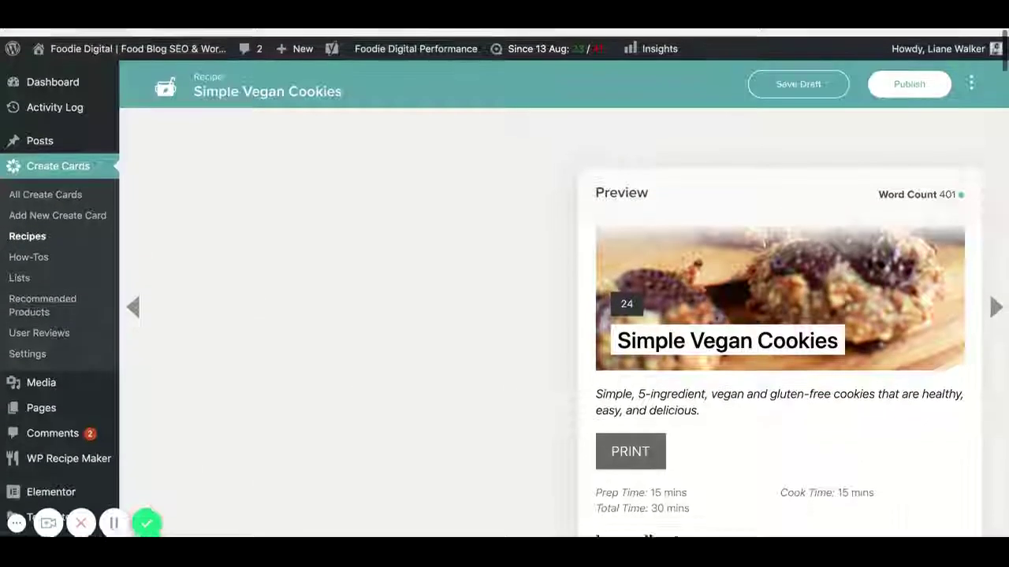